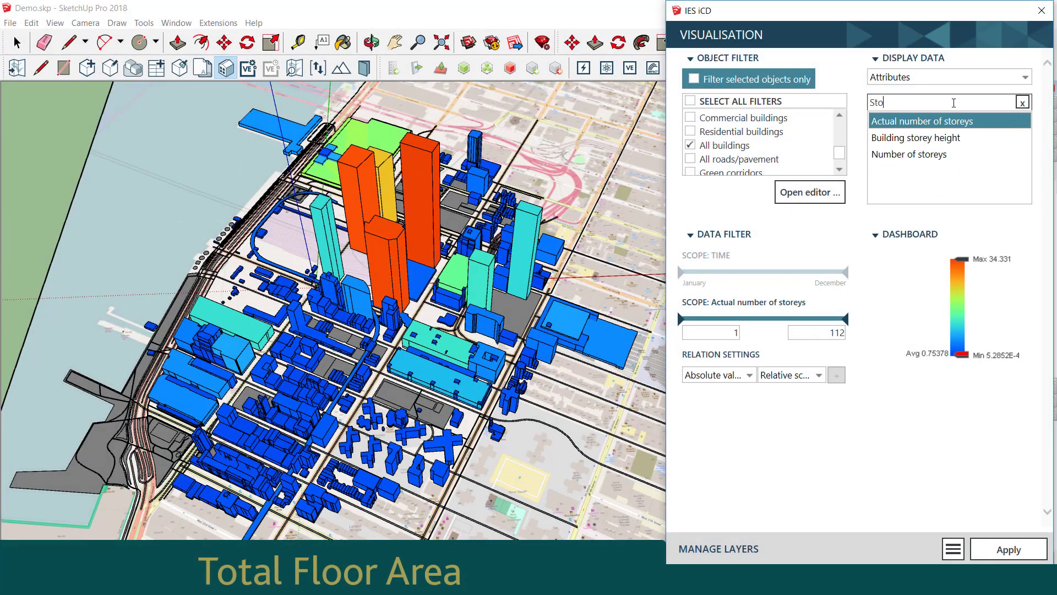
# - Switch the building colouring from number of storeys to Building storey height
pyautogui.click(923, 121)
pyautogui.click(1008, 549)
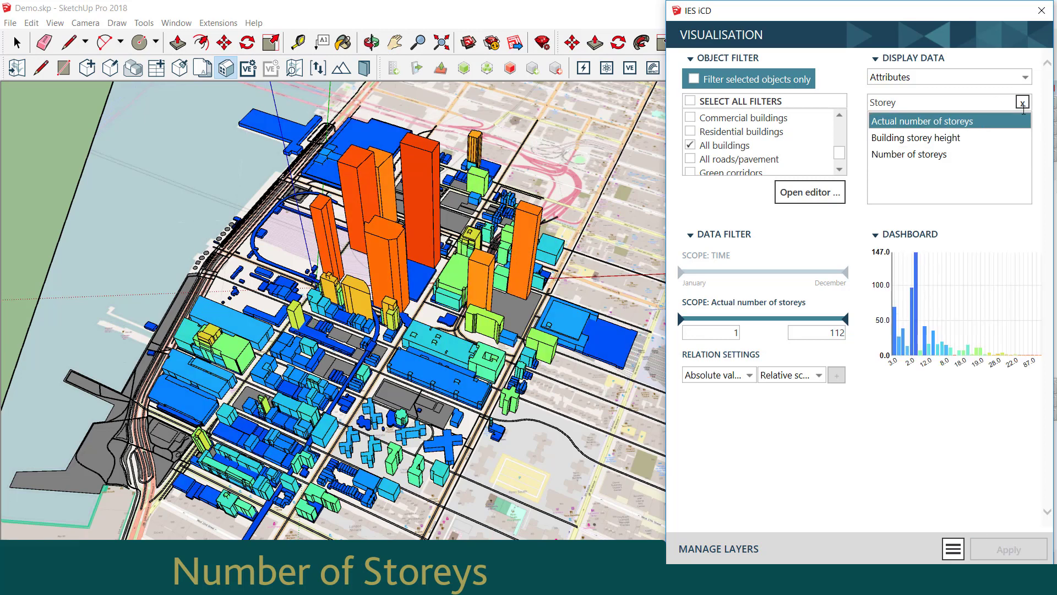
pyautogui.click(1023, 103)
pyautogui.write('Foo')
pyautogui.click(942, 121)
pyautogui.click(998, 550)
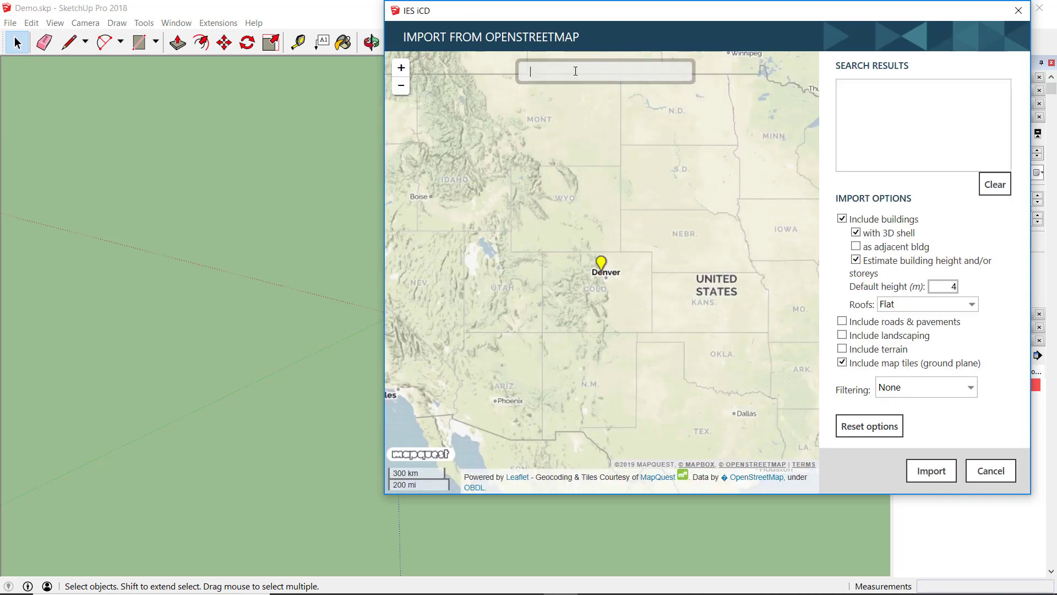
# - Search OpenStreetMap for manhattan and place the import site at its marker
pyautogui.write('manhatta')
pyautogui.press('Return')
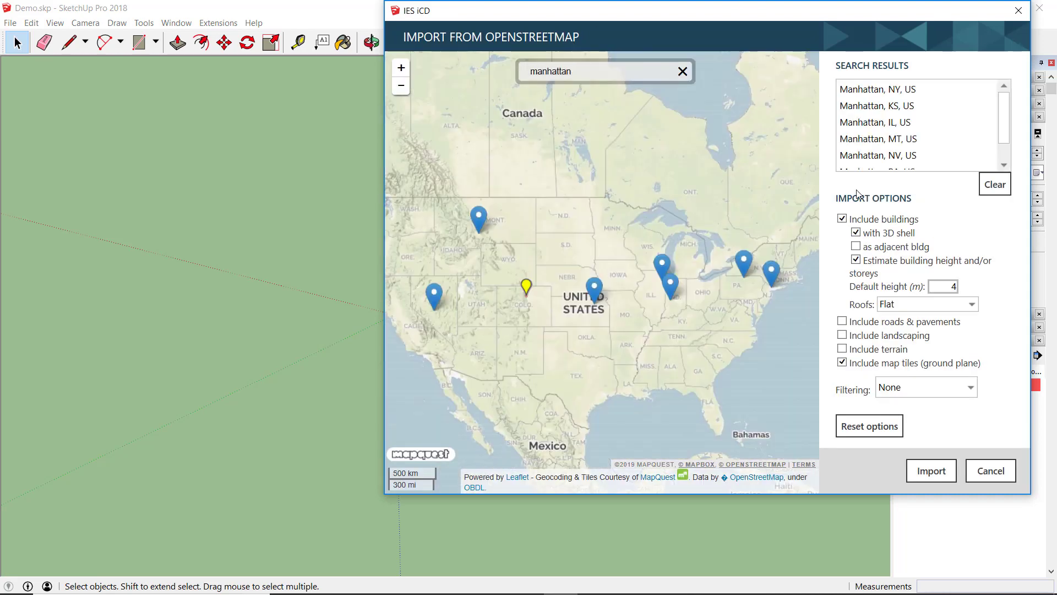
pyautogui.click(606, 258)
pyautogui.rightClick(605, 258)
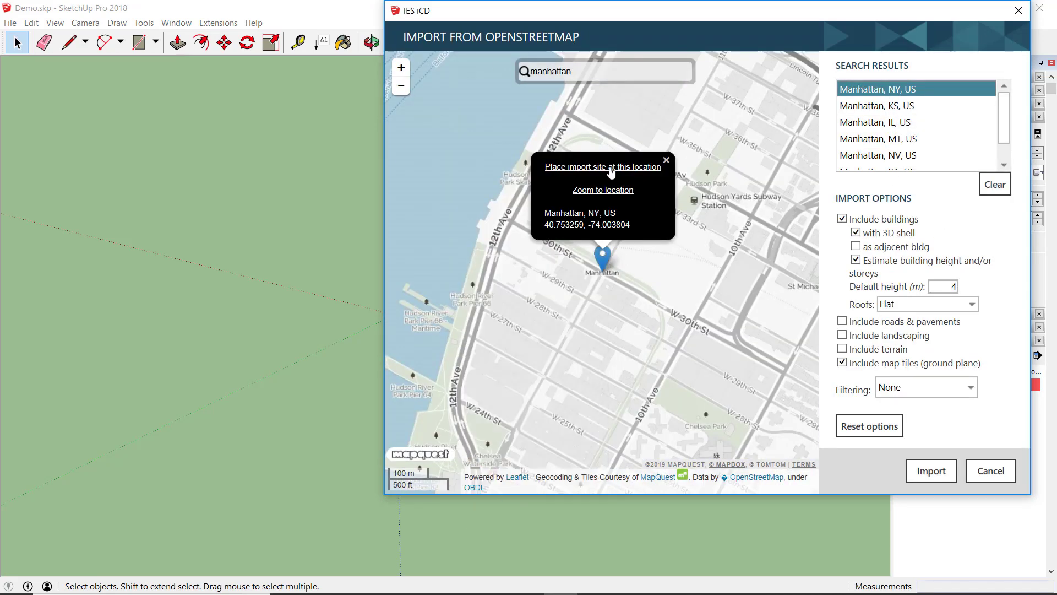
# - Import the Manhattan buildings as adjacent buildings and orbit to a top-down view
pyautogui.scroll(-1, 661, 262)
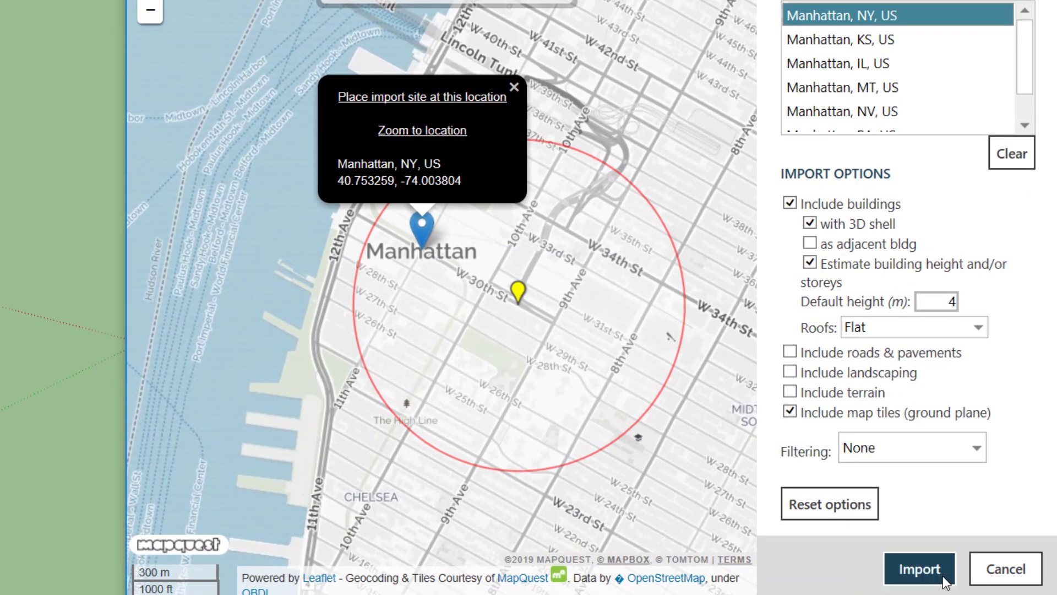
pyautogui.click(855, 246)
pyautogui.click(923, 566)
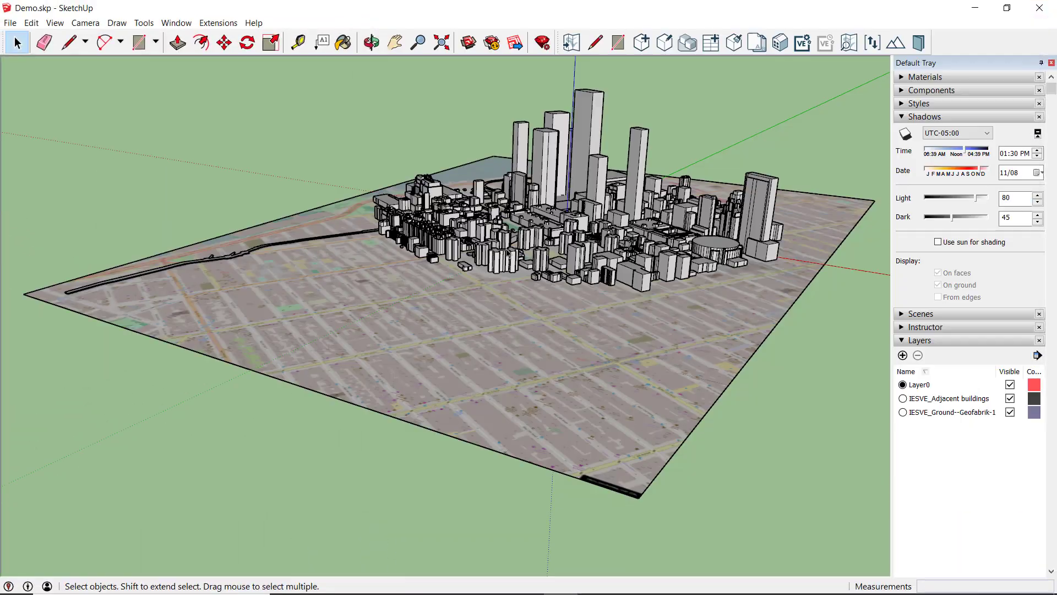
pyautogui.scroll(5, 440, 314)
pyautogui.moveTo(441, 314); pyautogui.dragTo(468, 308, button='middle')
pyautogui.moveTo(390, 357); pyautogui.dragTo(385, 331, button='middle')
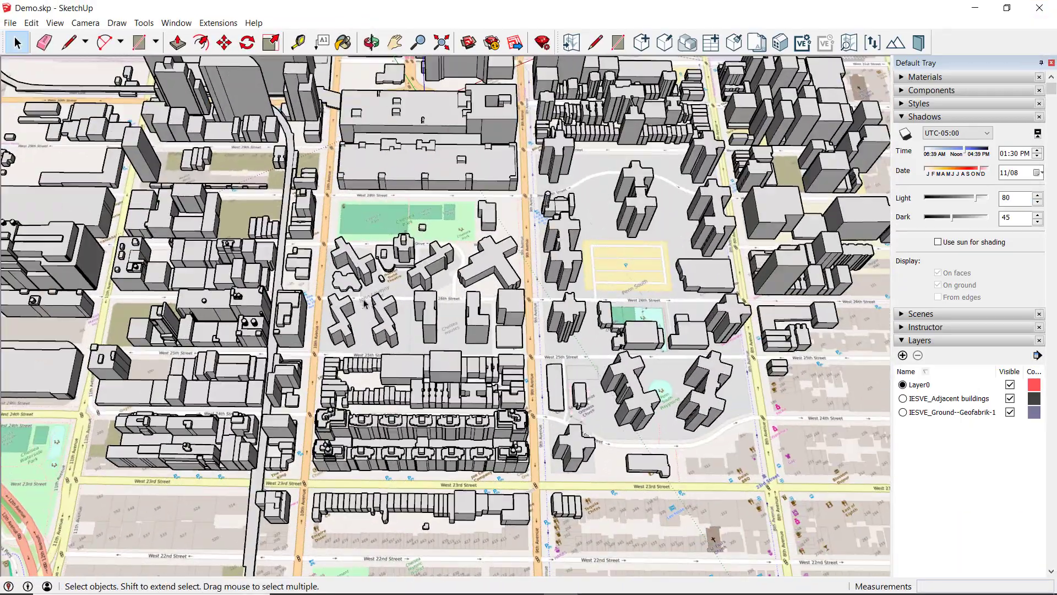
# - Make the cross-shaped building Multi Family with a glazing value of 30
pyautogui.scroll(3, 352, 237)
pyautogui.click(342, 226)
pyautogui.click(888, 165)
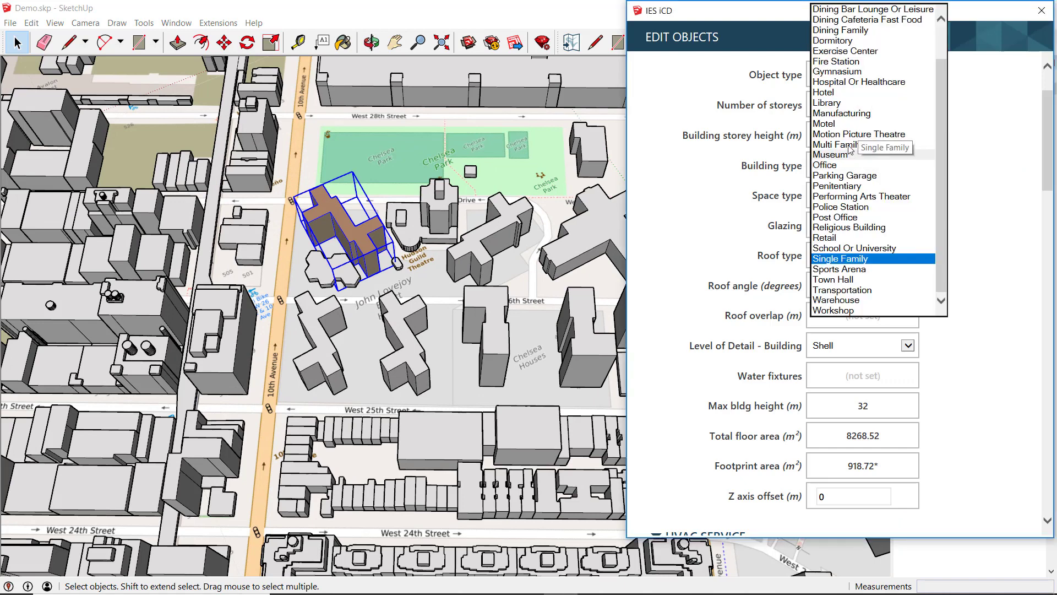
pyautogui.click(872, 147)
pyautogui.scroll(-1, 870, 155)
pyautogui.click(870, 154)
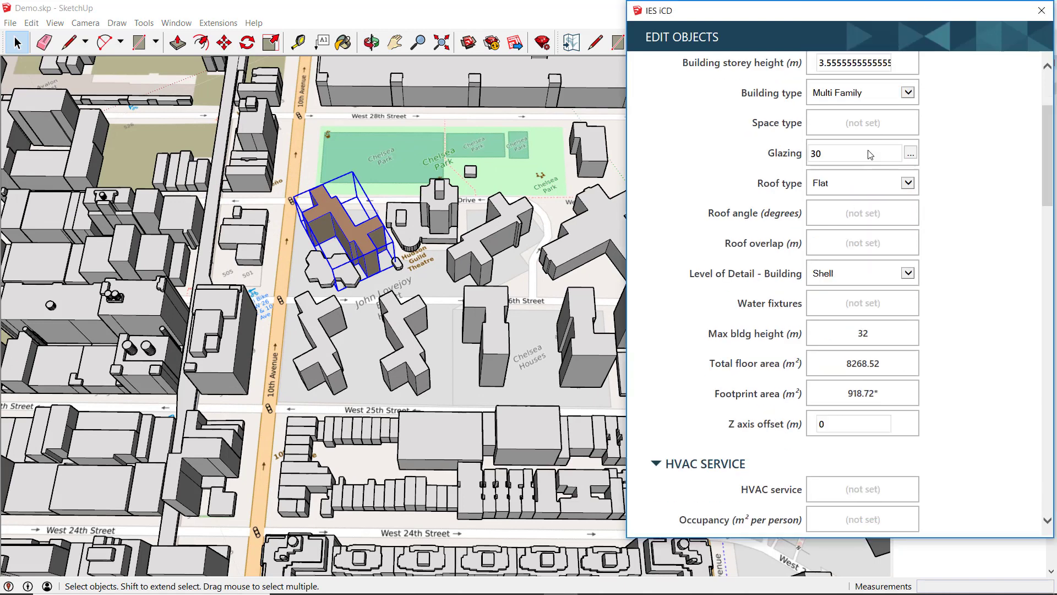
# - Set its detail to Texture Glazing and edit the kitchen taps water fixture flow
pyautogui.click(861, 272)
pyautogui.click(870, 302)
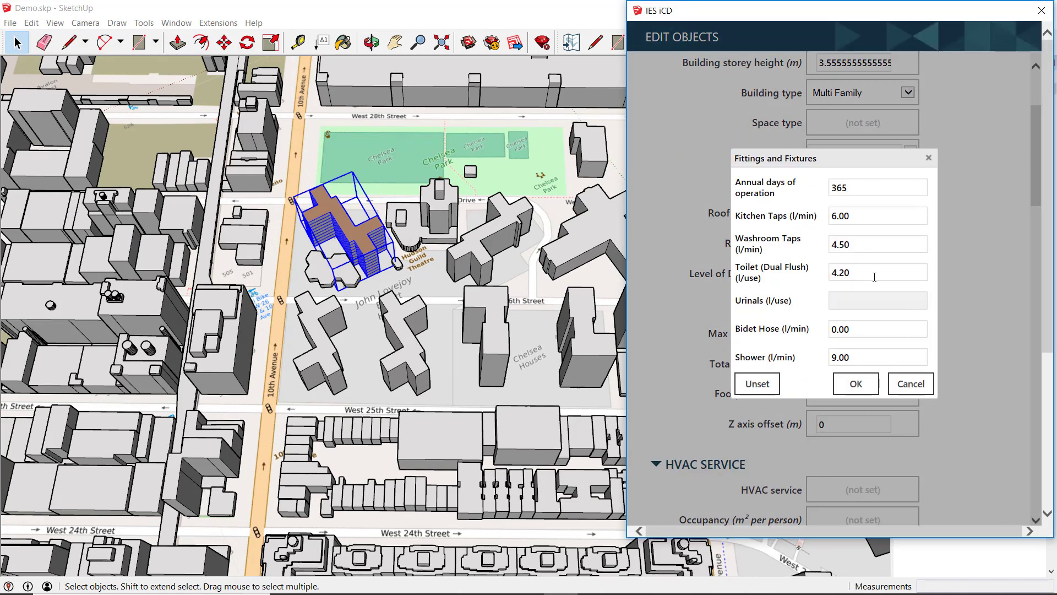
pyautogui.click(859, 215)
pyautogui.click(856, 383)
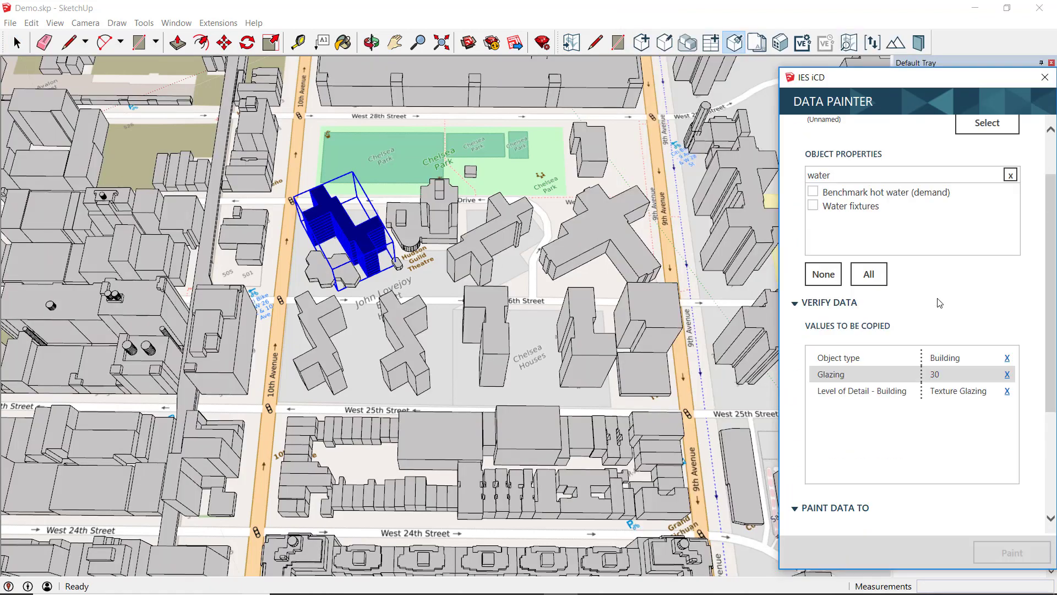
# - Paint the copied type, glazing and detail onto nine neighbouring Chelsea Houses and Hudson Guild buildings
pyautogui.scroll(-3, 835, 392)
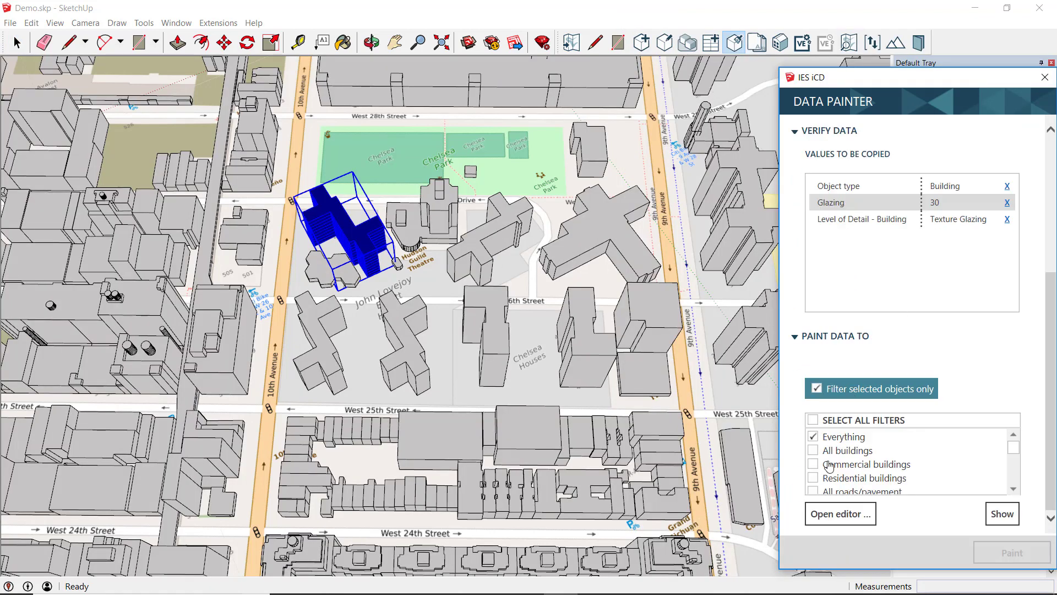
pyautogui.keyDown('ctrl'); pyautogui.click(322, 353); pyautogui.keyUp('ctrl')
pyautogui.keyDown('ctrl'); pyautogui.click(330, 267); pyautogui.keyUp('ctrl')
pyautogui.keyDown('ctrl'); pyautogui.click(441, 210); pyautogui.keyUp('ctrl')
pyautogui.keyDown('ctrl'); pyautogui.click(490, 243); pyautogui.keyUp('ctrl')
pyautogui.keyDown('ctrl'); pyautogui.click(589, 149); pyautogui.keyUp('ctrl')
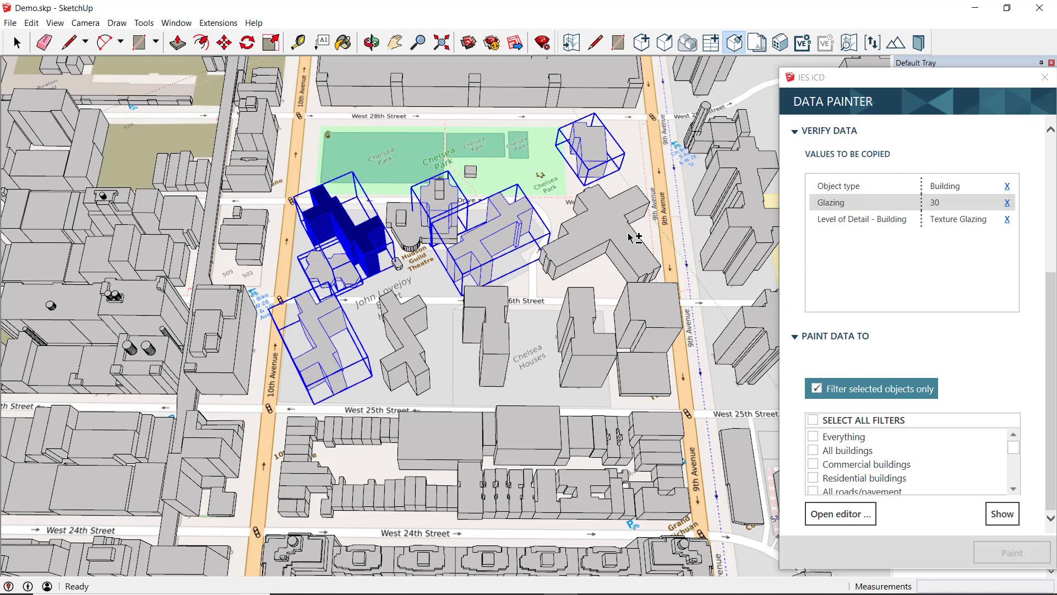
pyautogui.keyDown('ctrl'); pyautogui.click(606, 330); pyautogui.keyUp('ctrl')
pyautogui.keyDown('shift'); pyautogui.click(489, 339); pyautogui.keyUp('shift')
pyautogui.keyDown('shift'); pyautogui.click(404, 339); pyautogui.keyUp('shift')
pyautogui.keyDown('shift'); pyautogui.click(419, 212); pyautogui.keyUp('shift')
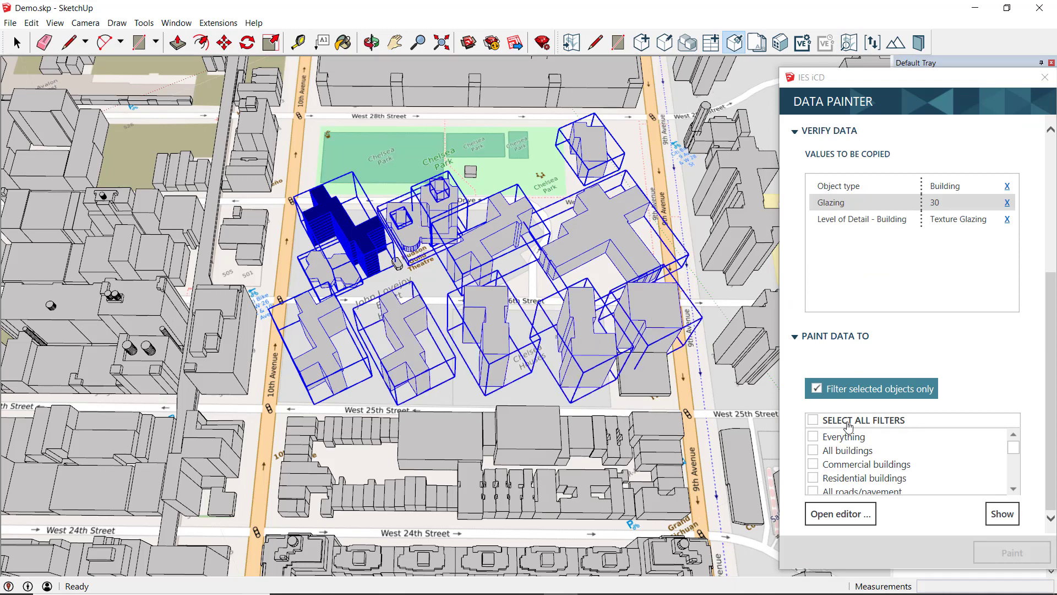
pyautogui.click(1002, 513)
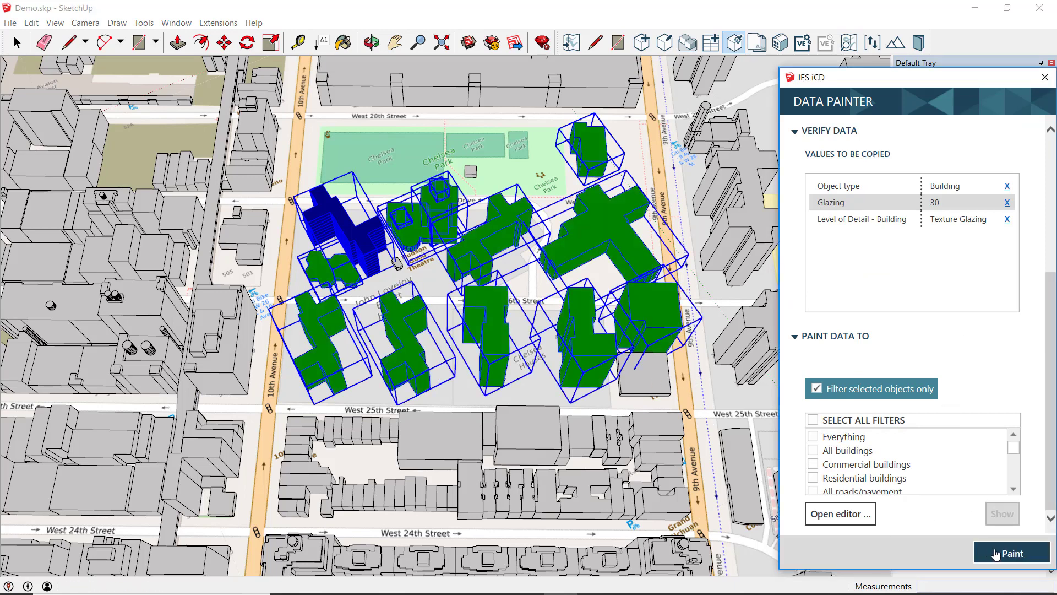
pyautogui.click(984, 553)
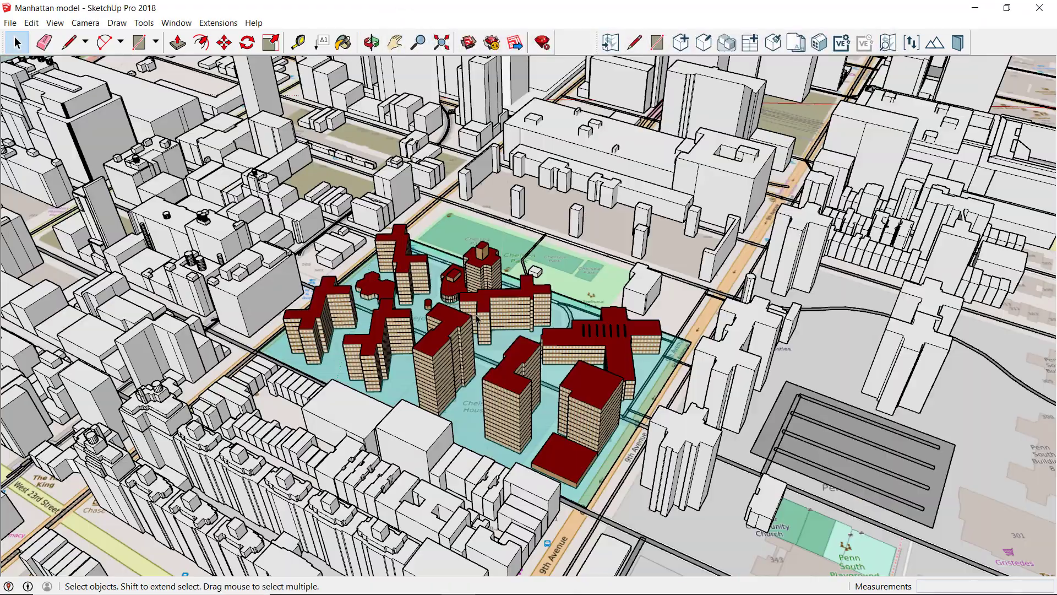
# - Select a Manhattan building and review the monthly energy report charts totalling 16.1 GWh
pyautogui.click(478, 319)
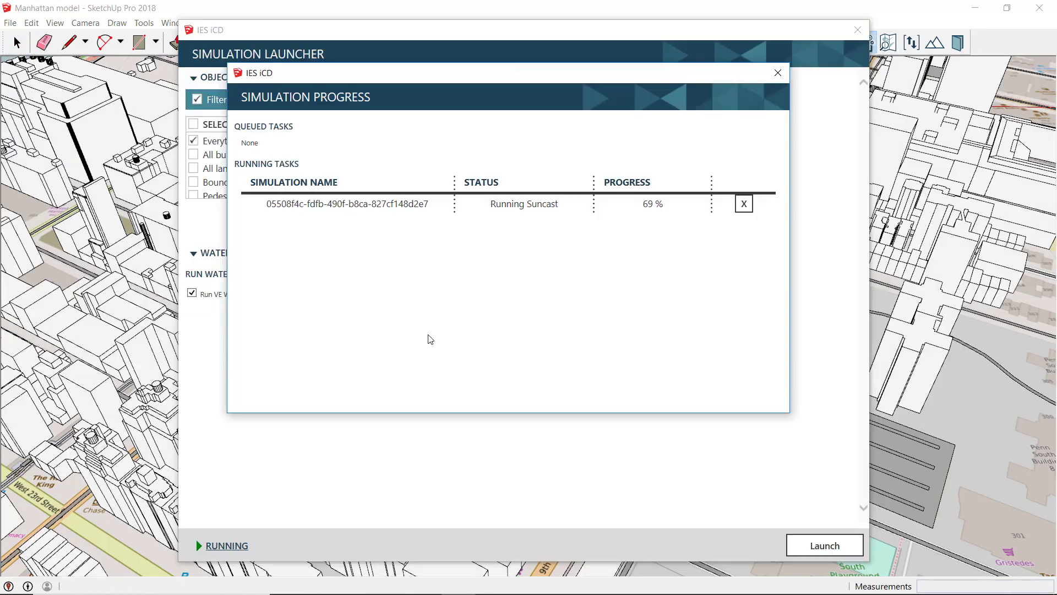
pyautogui.scroll(-1, 529, 186)
pyautogui.scroll(-2, 543, 192)
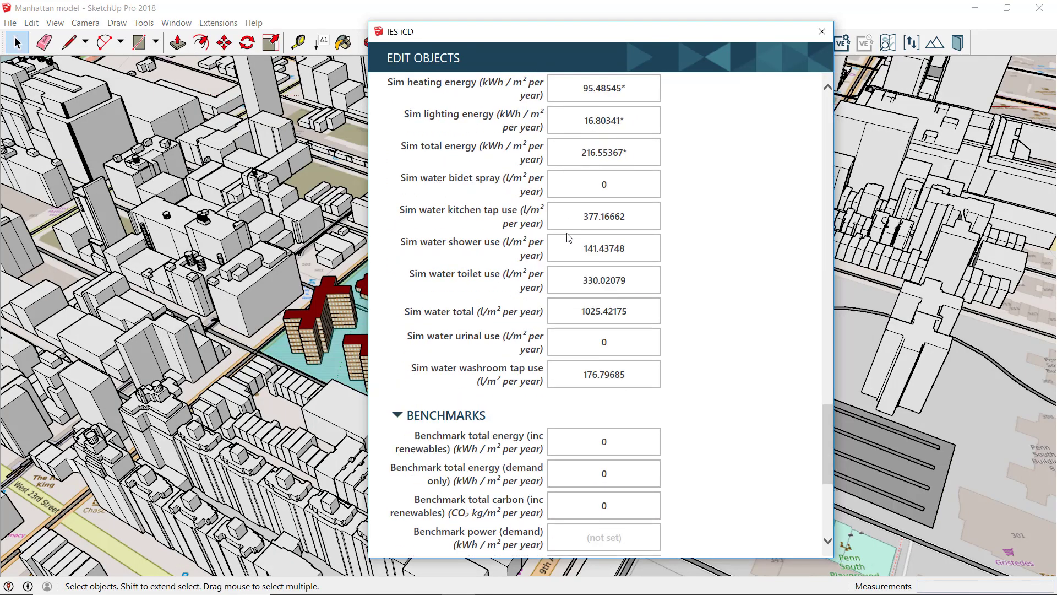
pyautogui.scroll(-1, 556, 253)
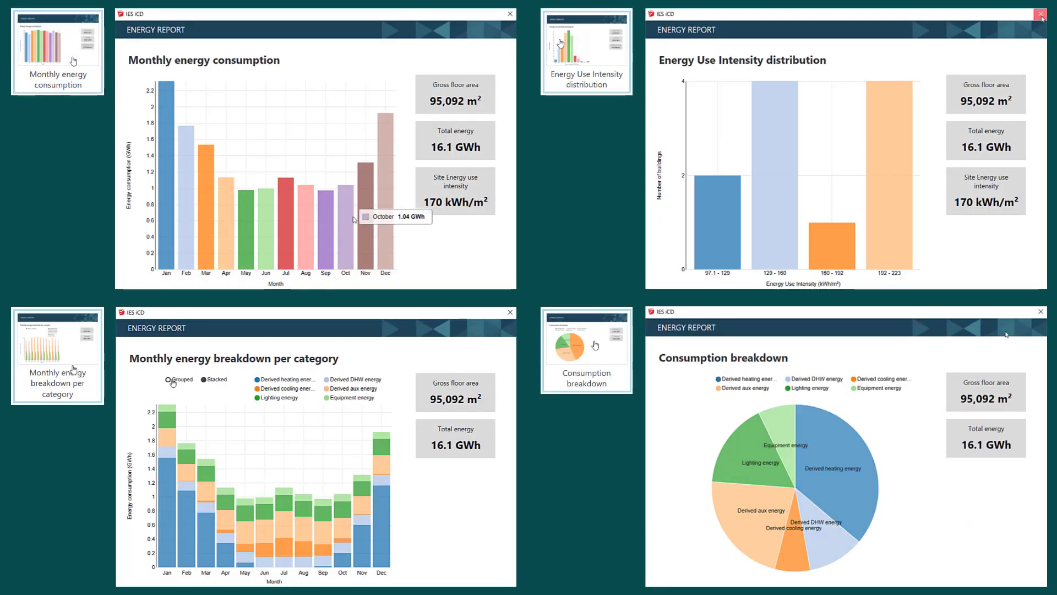
# - Review the water use report, hiding Kitchen taps, Shower and Washroom taps from the end-use pie
pyautogui.scroll(-2, 760, 256)
pyautogui.scroll(-3, 760, 265)
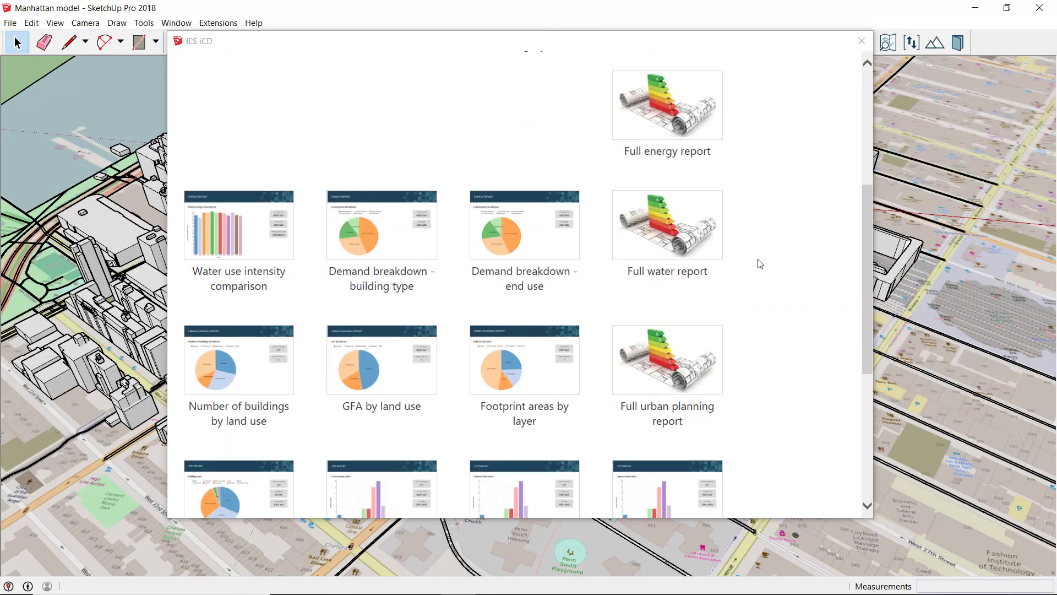
pyautogui.click(664, 228)
pyautogui.scroll(-1, 527, 216)
pyautogui.scroll(-3, 551, 215)
pyautogui.scroll(-3, 566, 213)
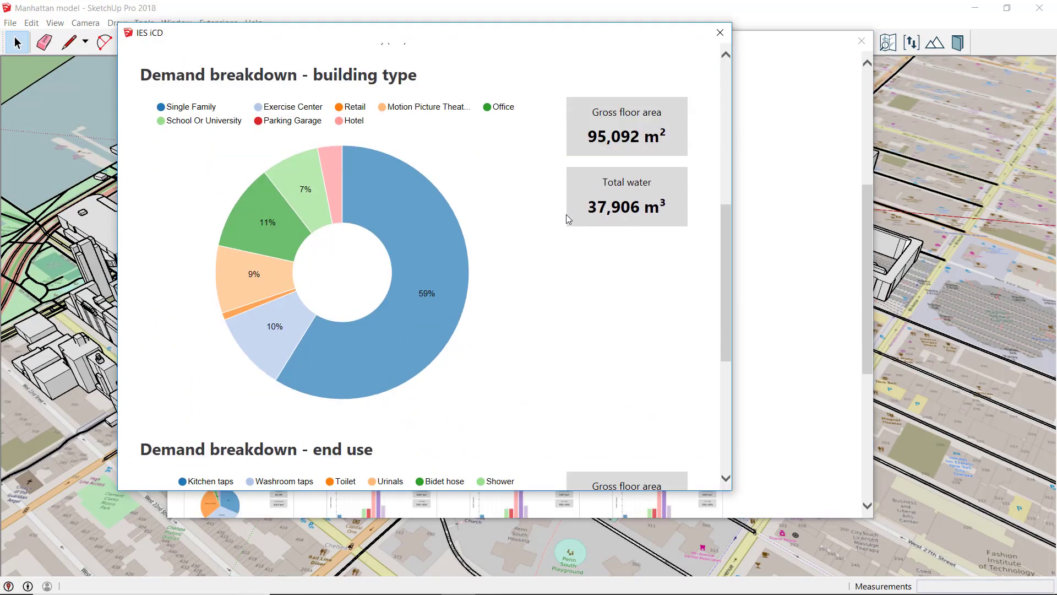
pyautogui.scroll(-5, 551, 248)
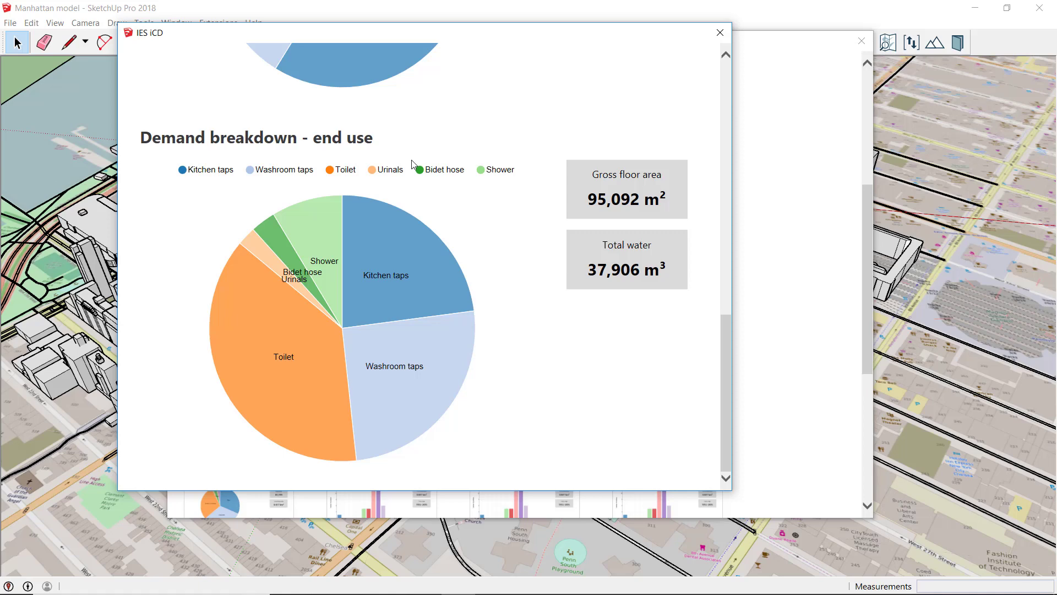
pyautogui.click(219, 176)
pyautogui.click(490, 169)
pyautogui.moveTo(283, 363)
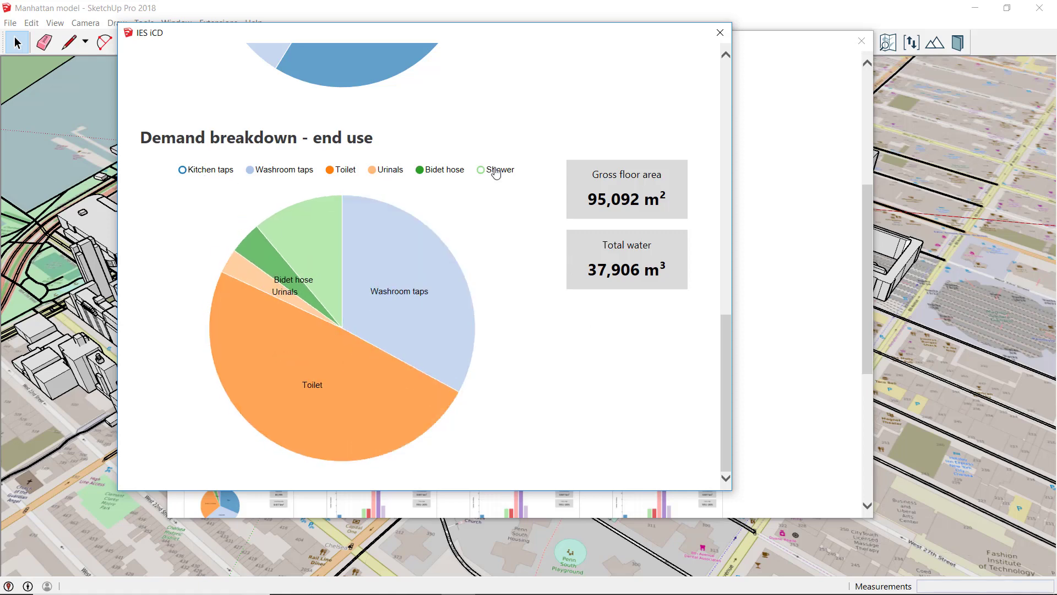
pyautogui.click(303, 172)
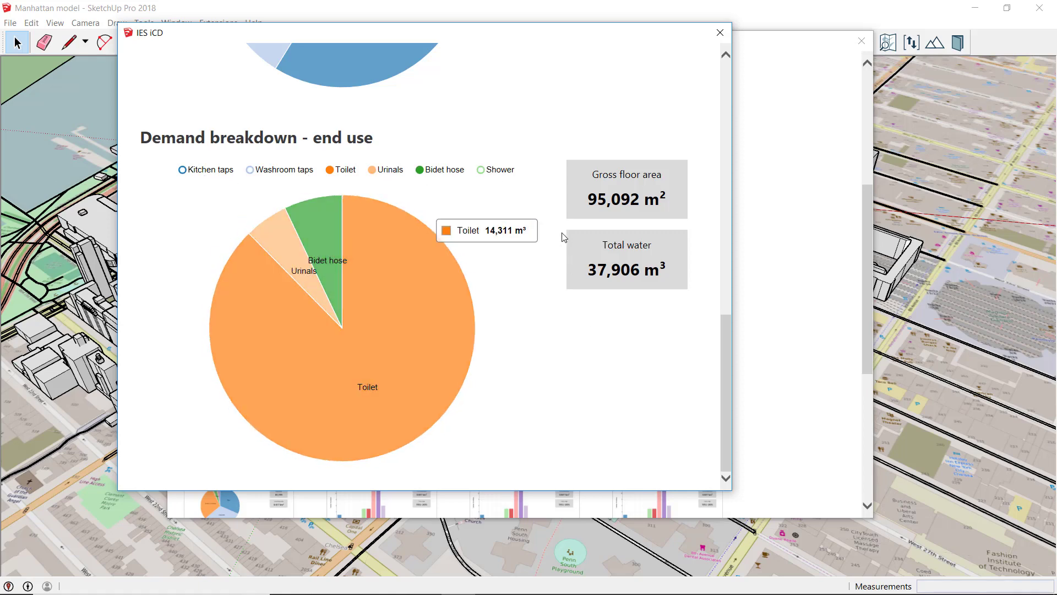
pyautogui.click(720, 33)
# - Scroll the site renewables report down to the annual PV yield versus loads pie charts
pyautogui.scroll(-5, 759, 237)
pyautogui.click(670, 346)
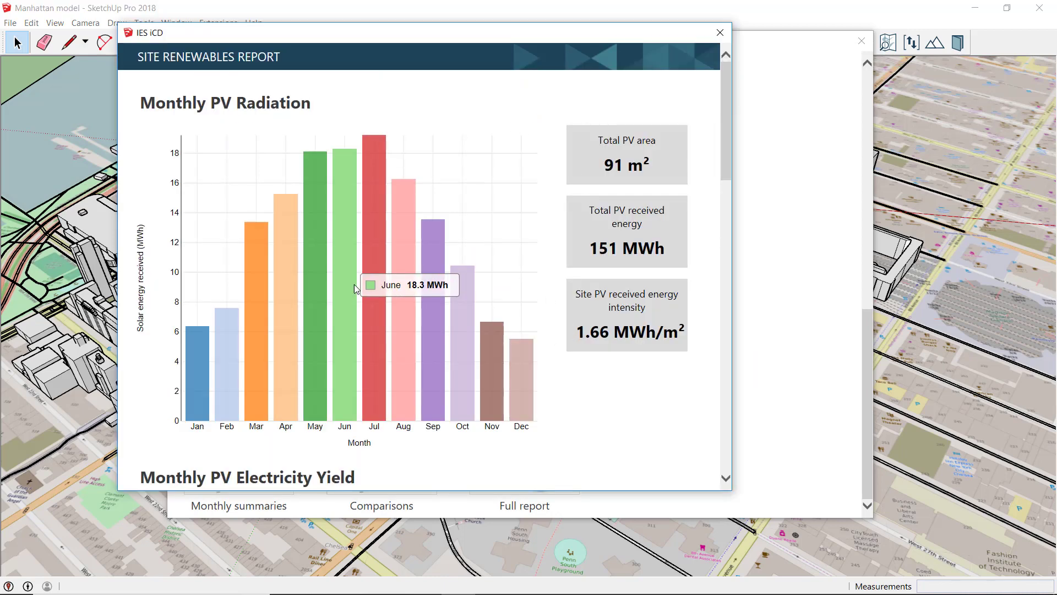
pyautogui.scroll(-5, 369, 292)
pyautogui.scroll(-3, 385, 284)
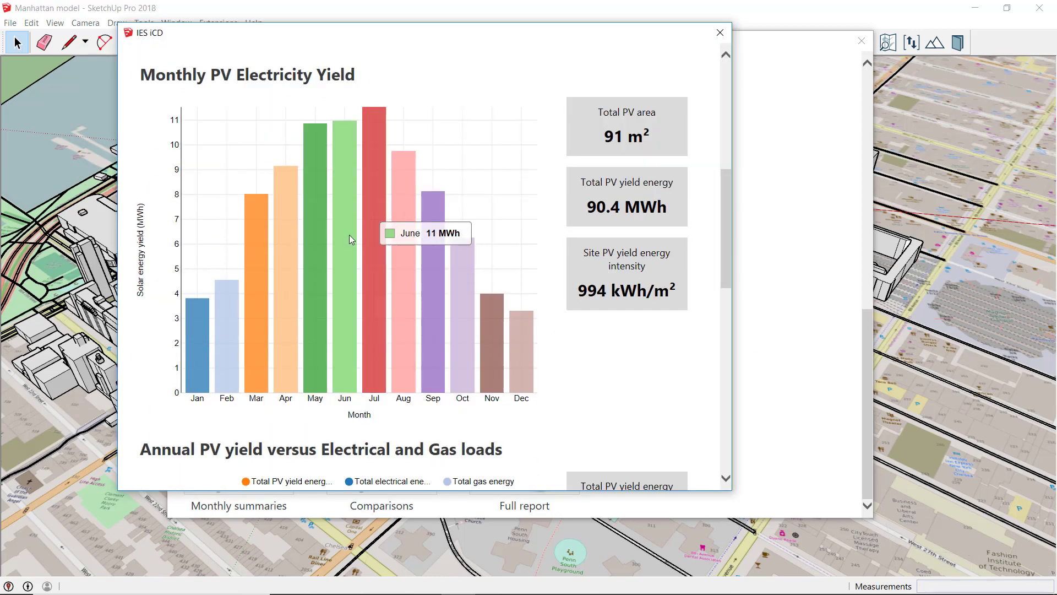
pyautogui.scroll(-1, 657, 377)
pyautogui.scroll(-3, 657, 377)
pyautogui.scroll(-3, 597, 312)
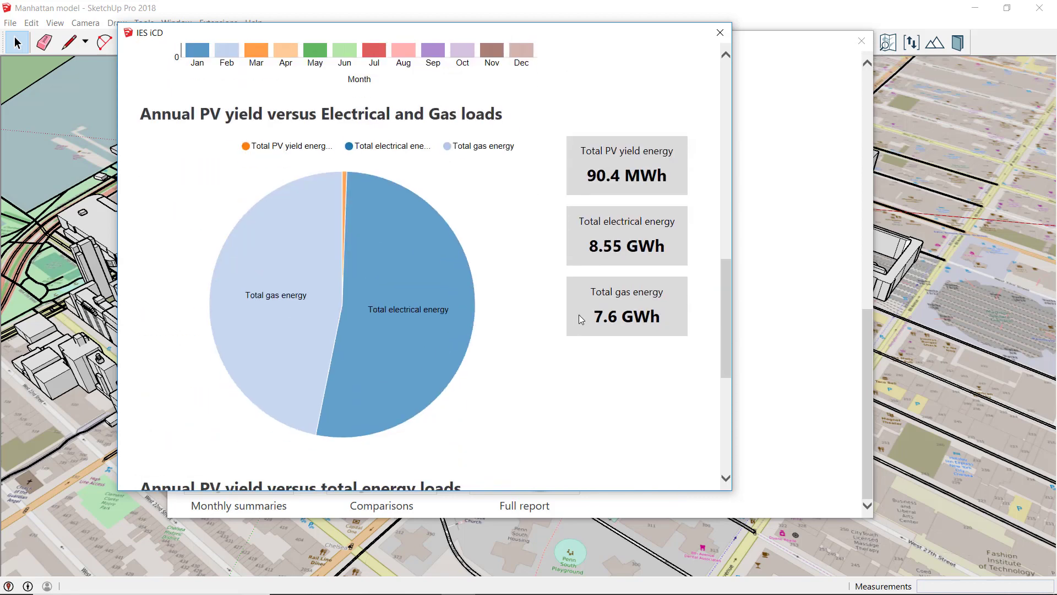
pyautogui.scroll(-2, 523, 172)
pyautogui.scroll(-4, 509, 169)
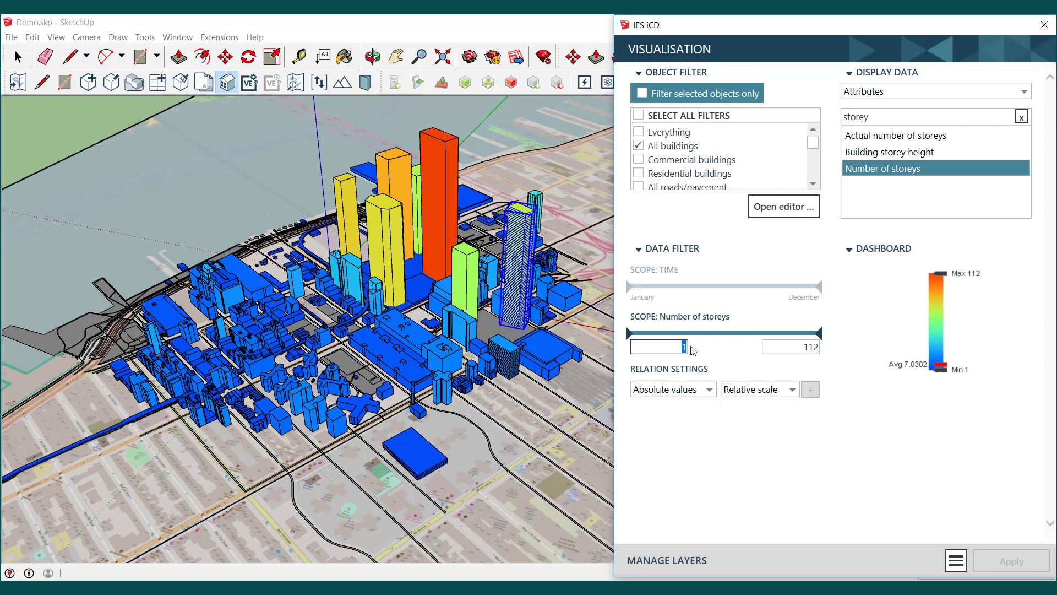
# - Limit the storey colouring to 10–50 storeys, then colour buildings by Building type
pyautogui.press('Tab')
pyautogui.write('50')
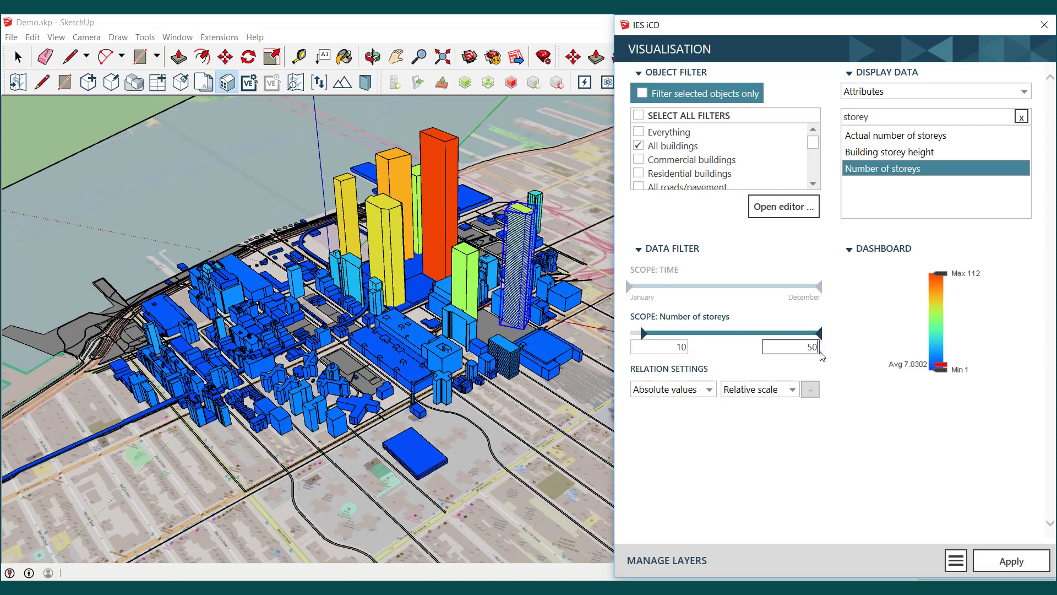
pyautogui.click(984, 558)
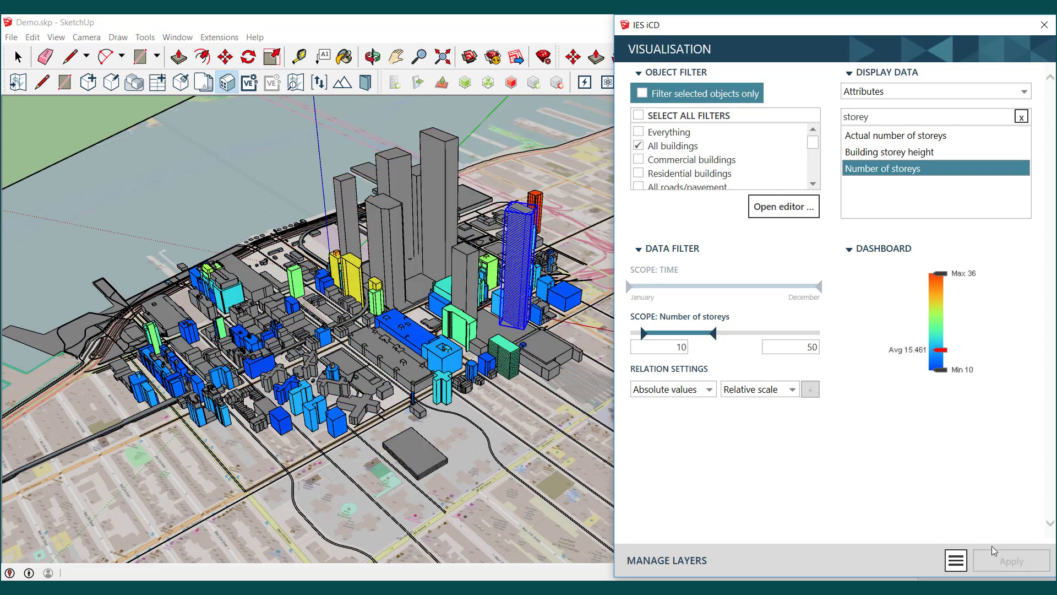
pyautogui.click(1023, 118)
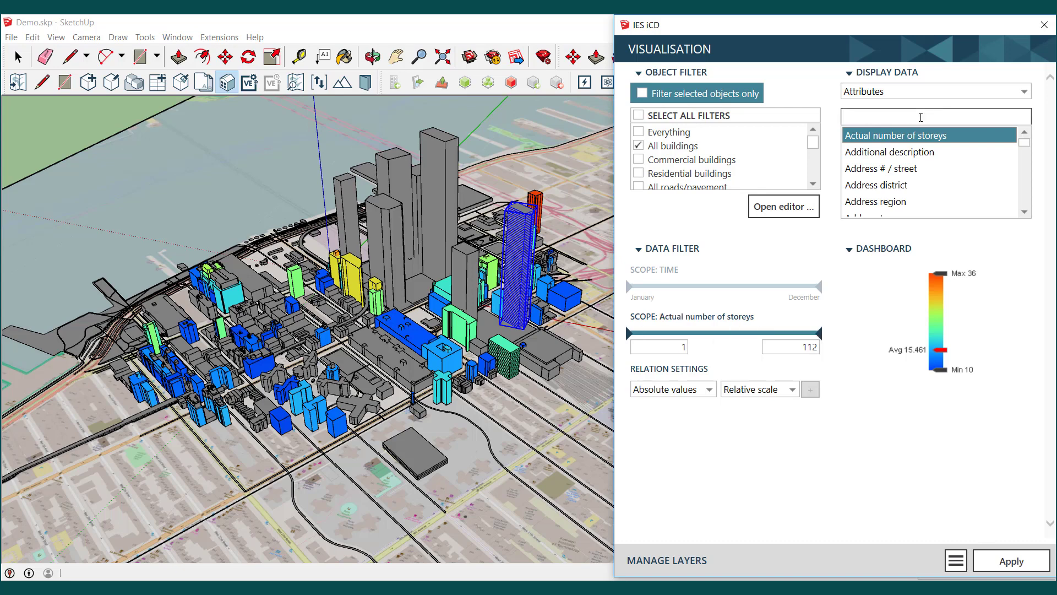
pyautogui.write('type')
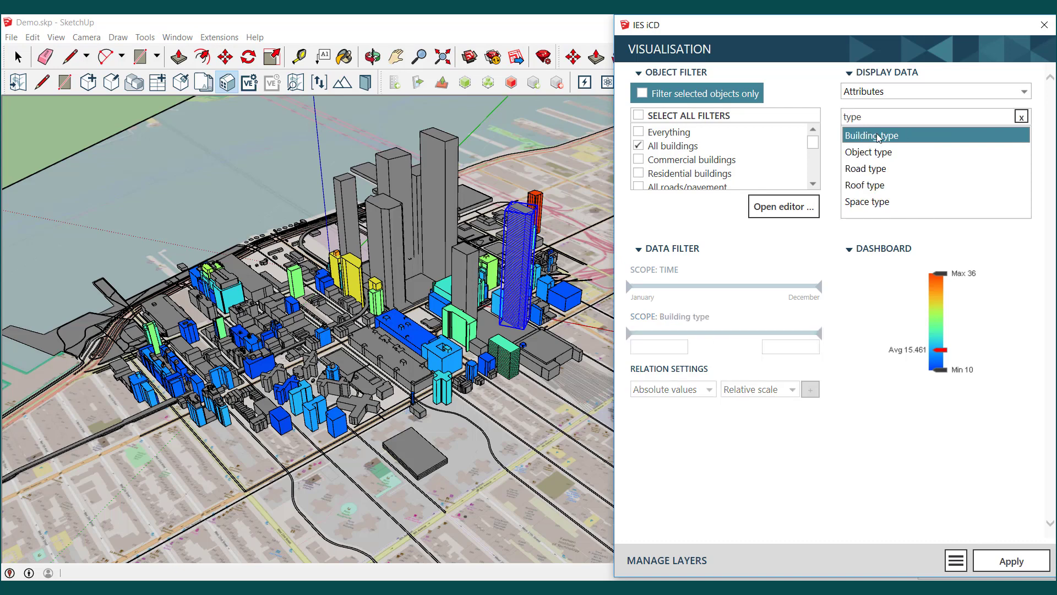
pyautogui.click(1036, 560)
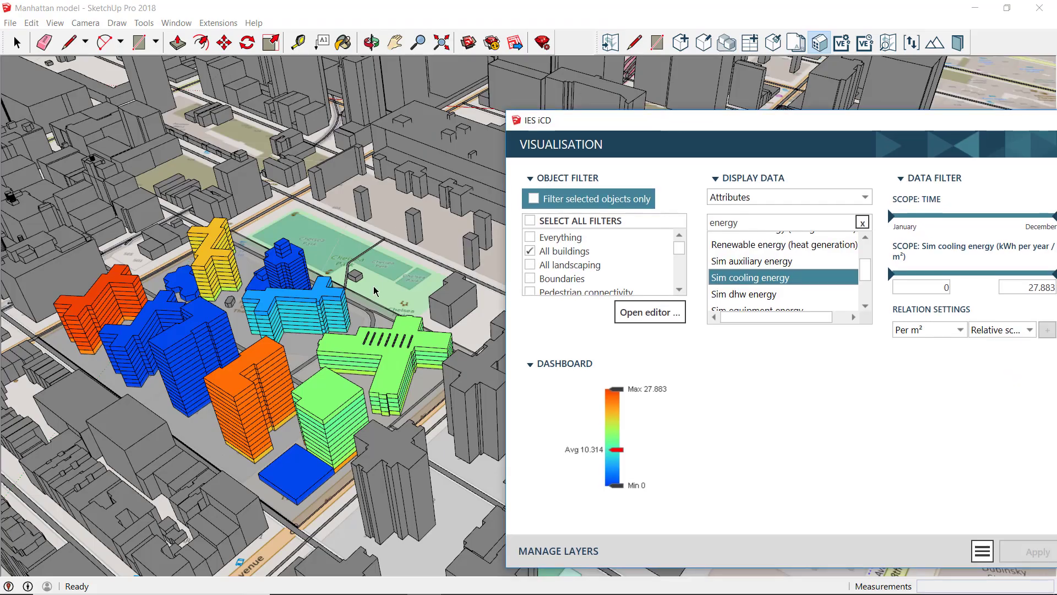
# - Colour the buildings by Sim lighting energy, then by Sim water shower use
pyautogui.press('Down')
pyautogui.press('Down')
pyautogui.press('Down')
pyautogui.press('Down')
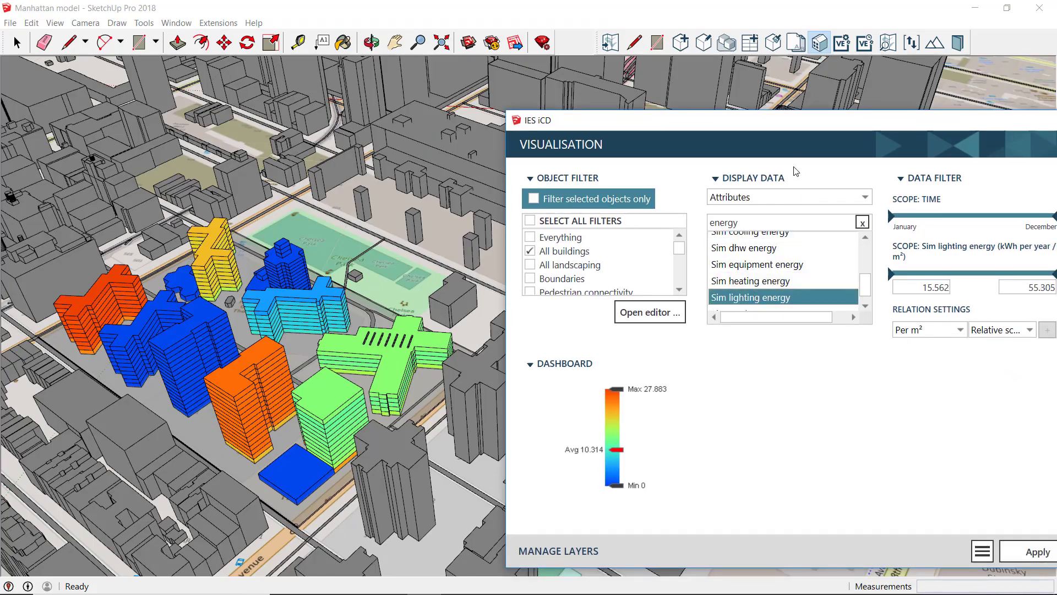
pyautogui.click(1008, 538)
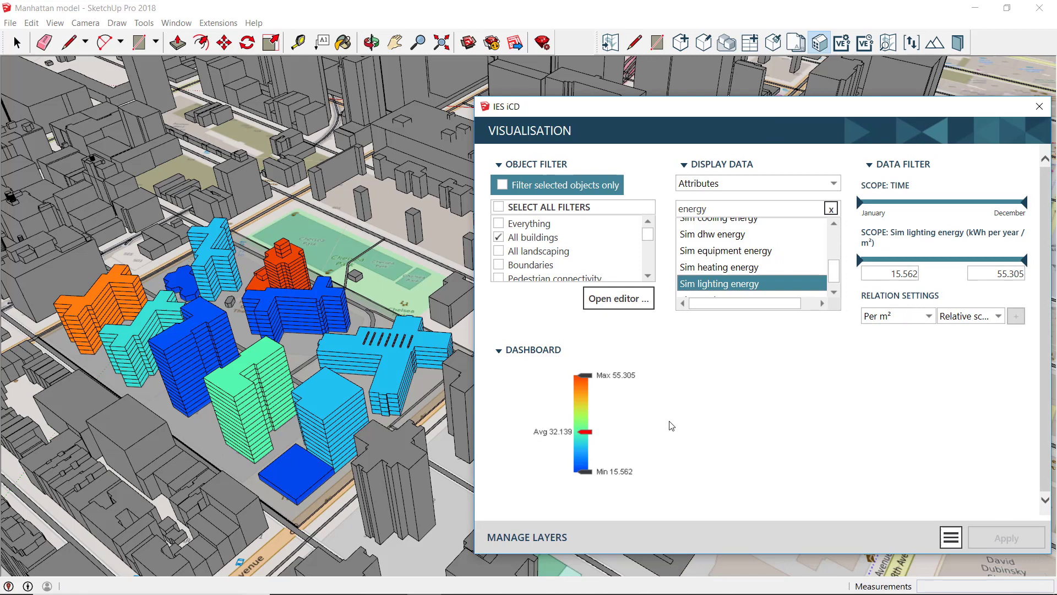
pyautogui.doubleClick(692, 209)
pyautogui.write('water')
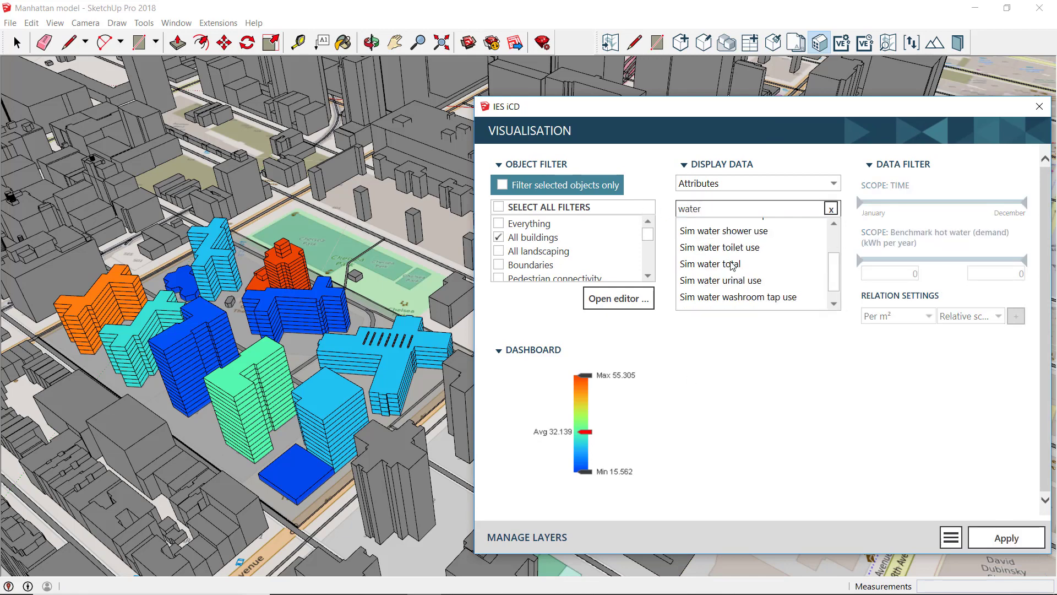
pyautogui.click(728, 264)
pyautogui.click(1003, 538)
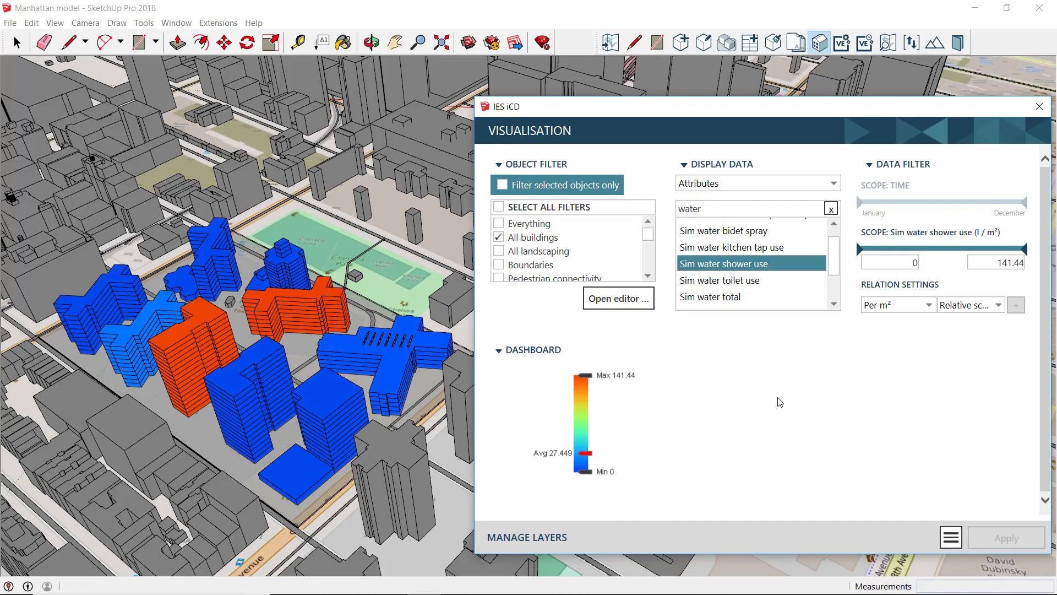
# - Colour the buildings by Sim water urinal use, then search the attributes for 'storey'
pyautogui.scroll(-1, 714, 299)
pyautogui.click(722, 266)
pyautogui.click(1008, 538)
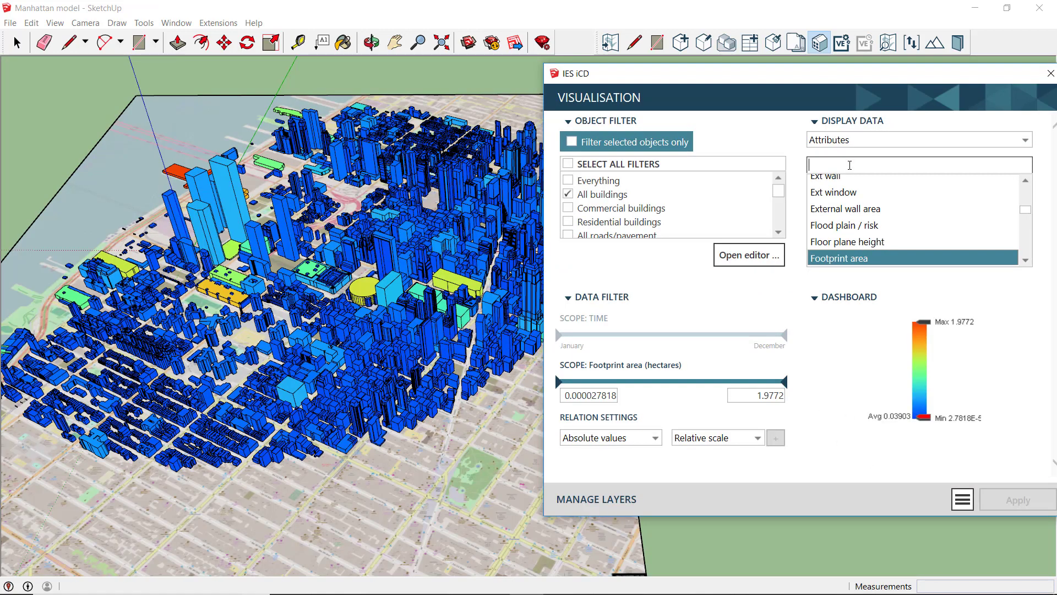
pyautogui.write('storey')
pyautogui.click(848, 184)
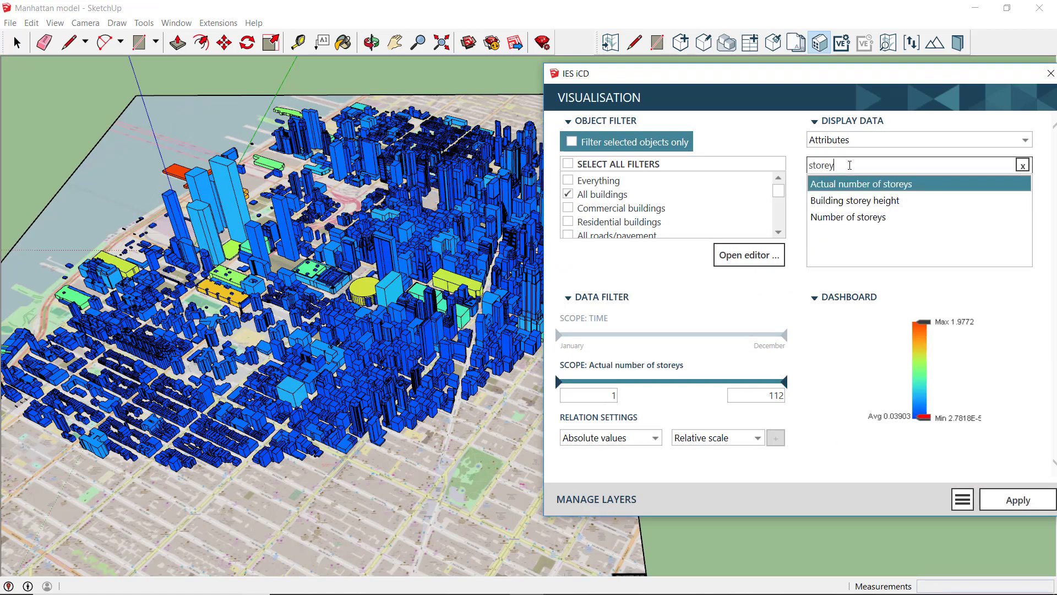
# - Colour all buildings by Number of storeys (1–112) and orbit to view the result
pyautogui.click(842, 218)
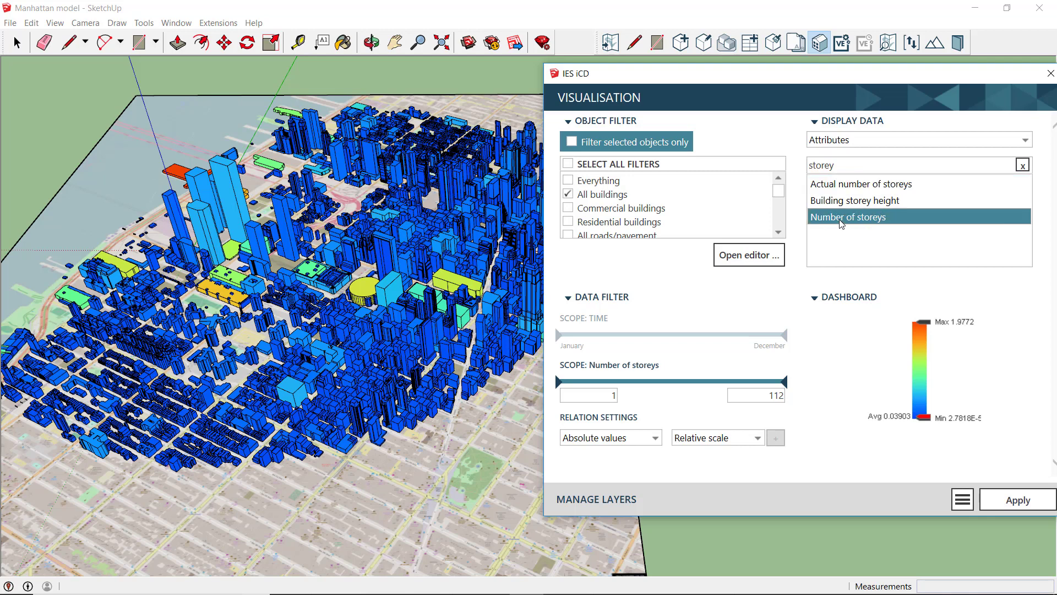
pyautogui.click(1004, 501)
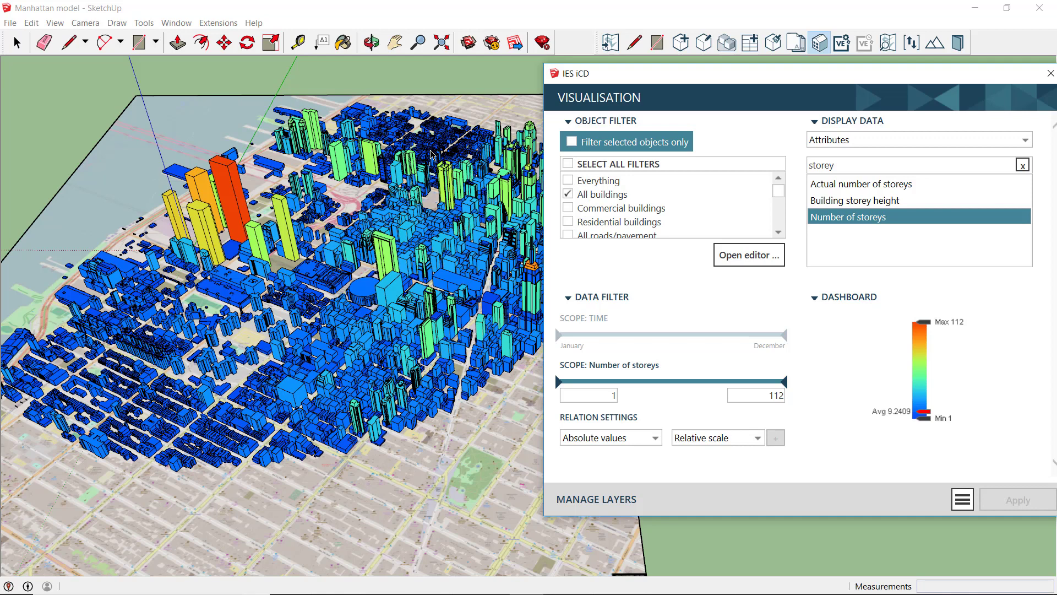
pyautogui.moveTo(419, 167); pyautogui.dragTo(521, 174, button='middle')
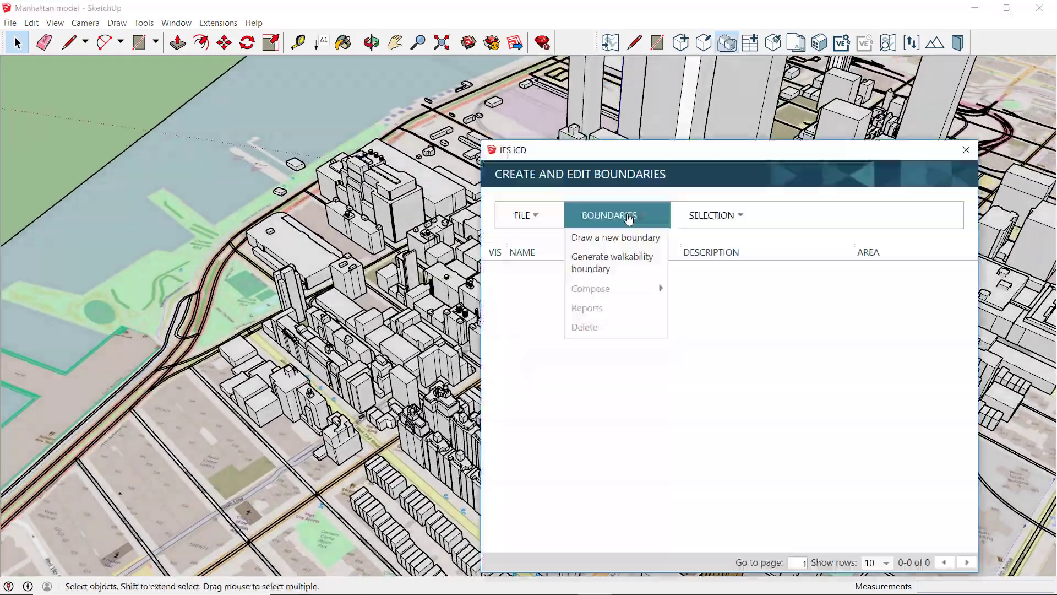
# - Create a 400 m walking-distance boundary centred on the W26 bike station
pyautogui.click(612, 262)
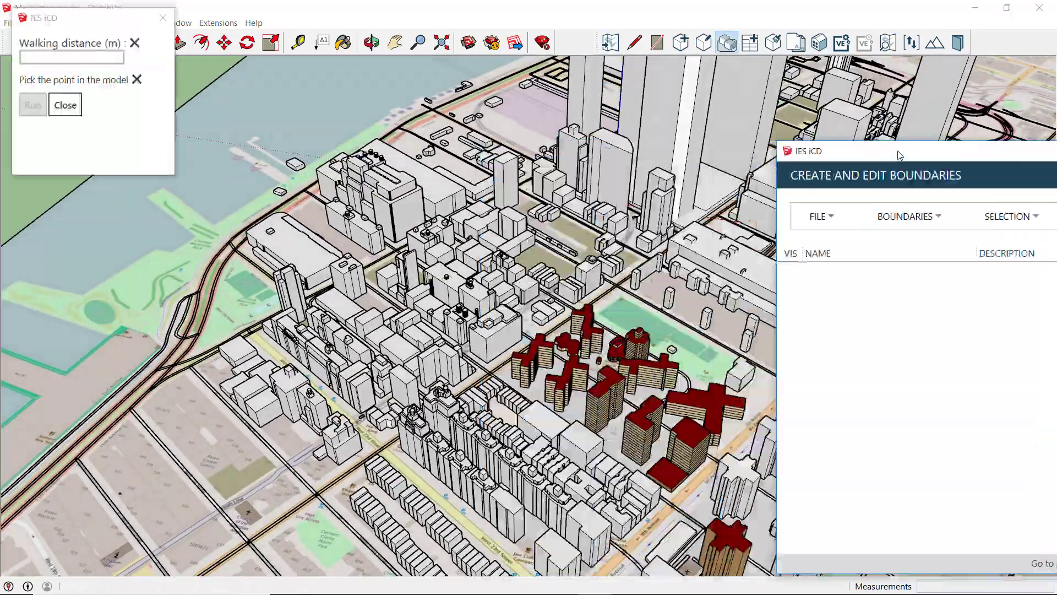
pyautogui.scroll(3, 446, 337)
pyautogui.scroll(3, 446, 337)
pyautogui.scroll(3, 446, 337)
pyautogui.scroll(3, 446, 337)
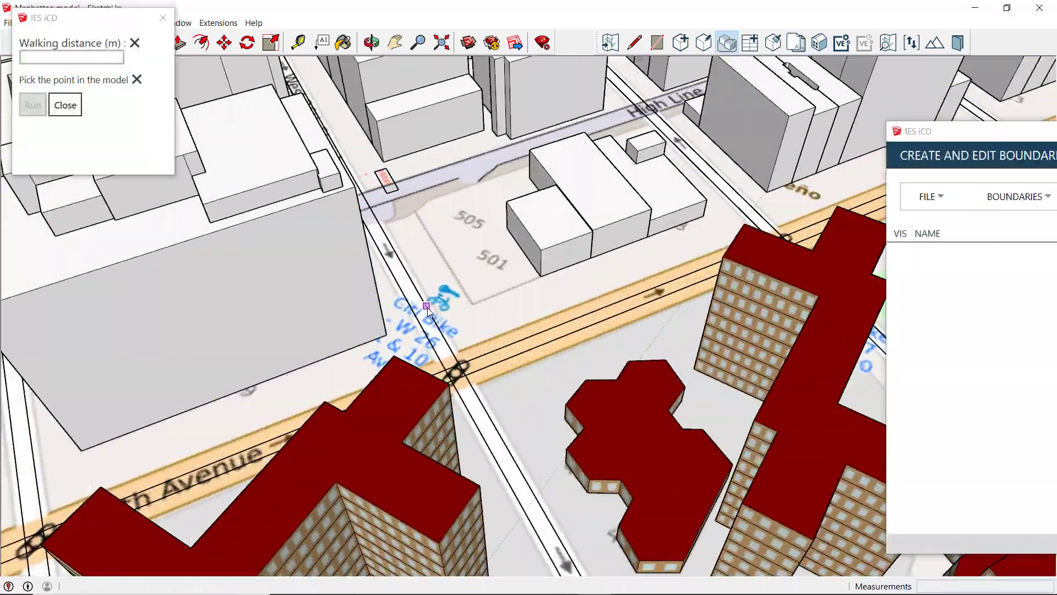
pyautogui.click(446, 337)
pyautogui.write('400')
pyautogui.click(32, 104)
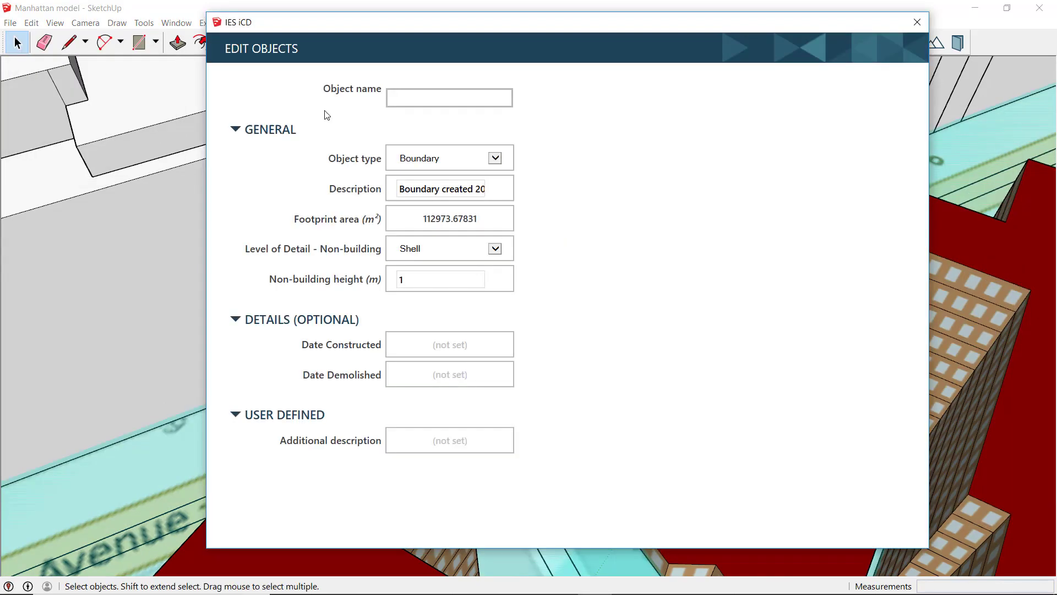
# - Name the boundary 'Bike station W26 coverage area' and orbit around the red building cluster
pyautogui.write('Bike station W26 coverage area')
pyautogui.press('Return')
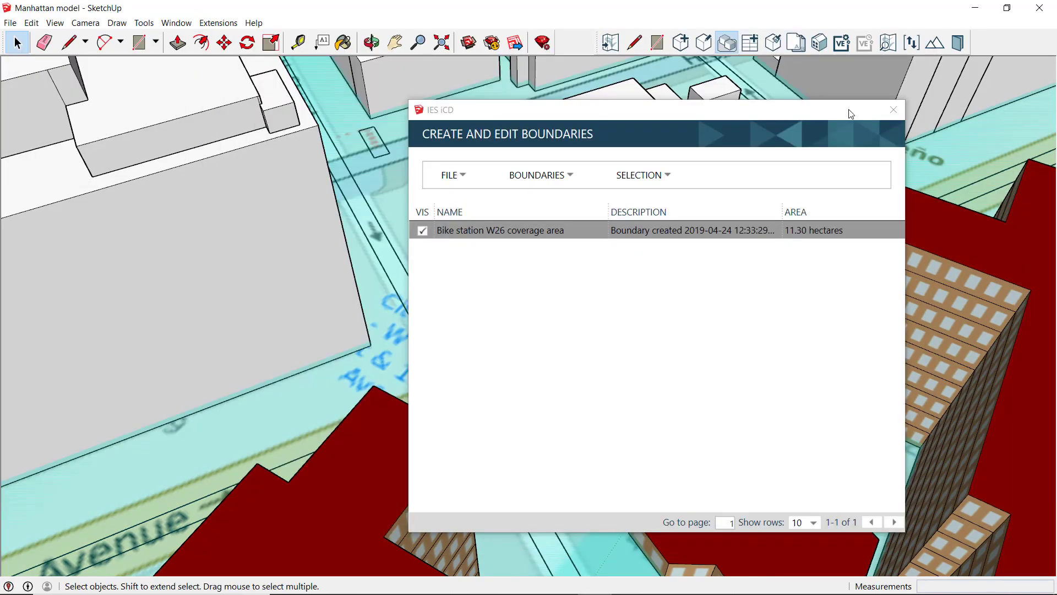
pyautogui.click(893, 110)
pyautogui.scroll(-3, 726, 307)
pyautogui.scroll(-3, 724, 336)
pyautogui.scroll(-3, 723, 372)
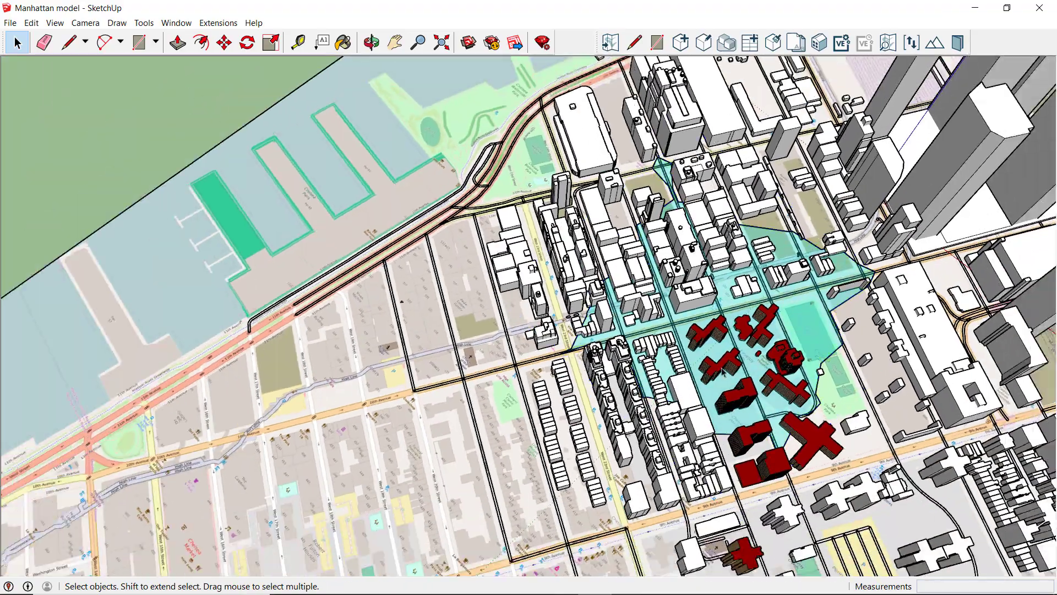
pyautogui.moveTo(723, 372); pyautogui.dragTo(841, 259, button='middle')
pyautogui.scroll(-3, 782, 375)
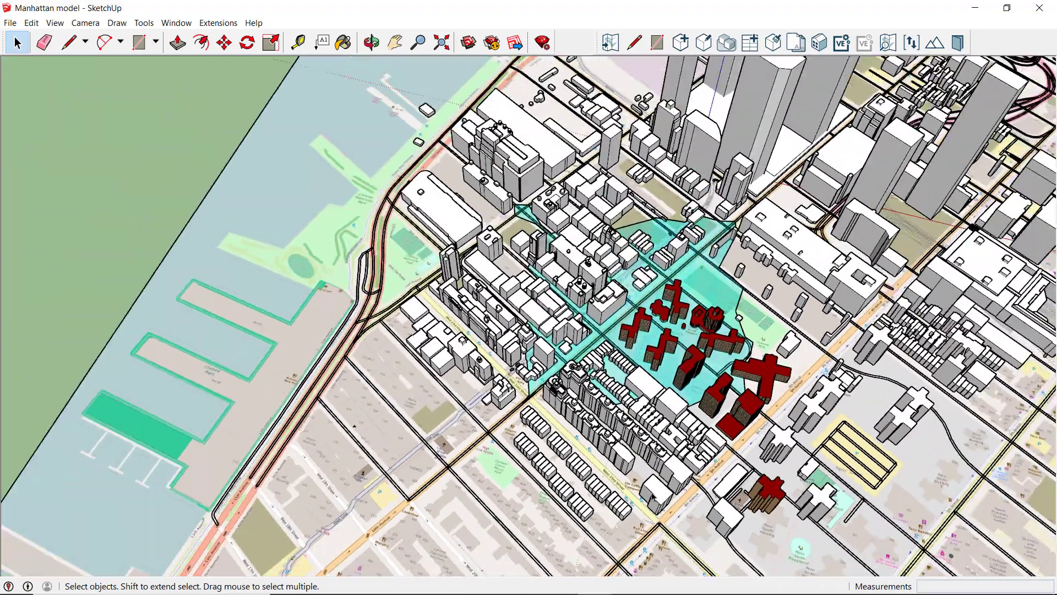
pyautogui.scroll(-2, 667, 491)
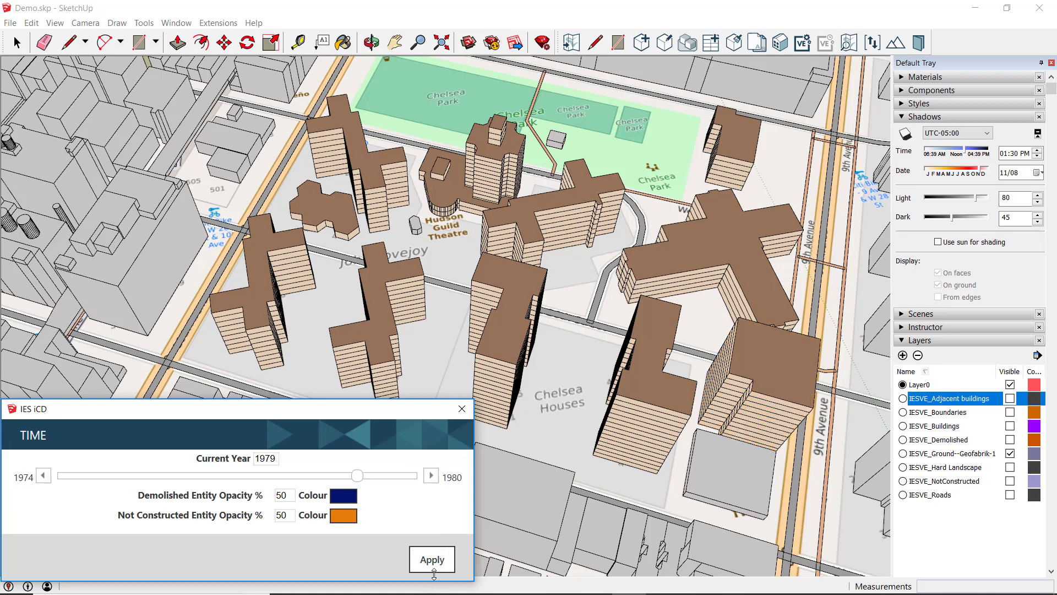
# - Close the Time view at 1979, restoring the normal layers
pyautogui.click(462, 409)
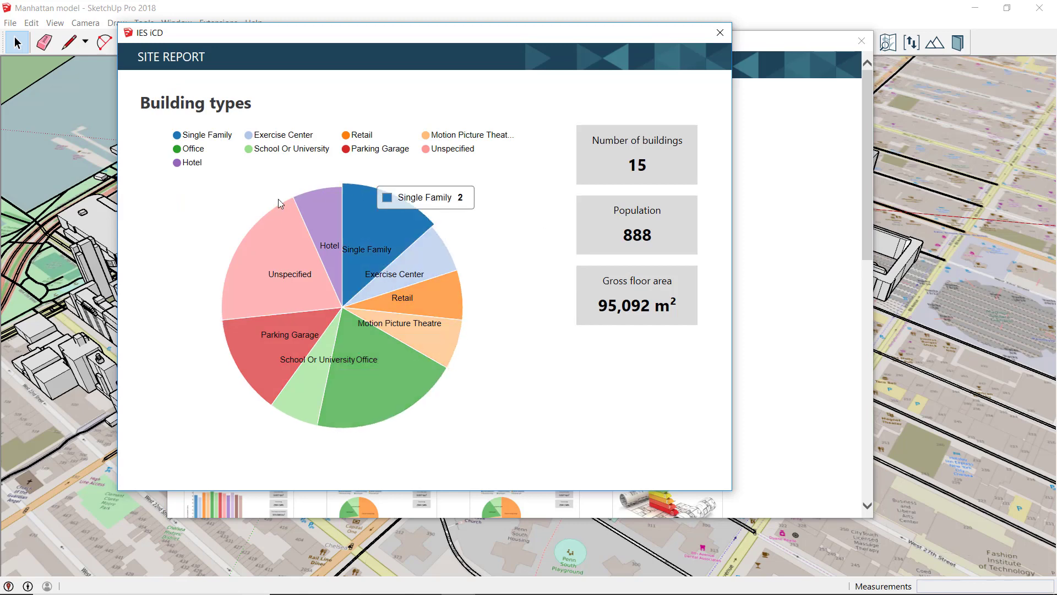
# - Hide the Unspecified category so the Building types pie charts only named types
pyautogui.click(426, 148)
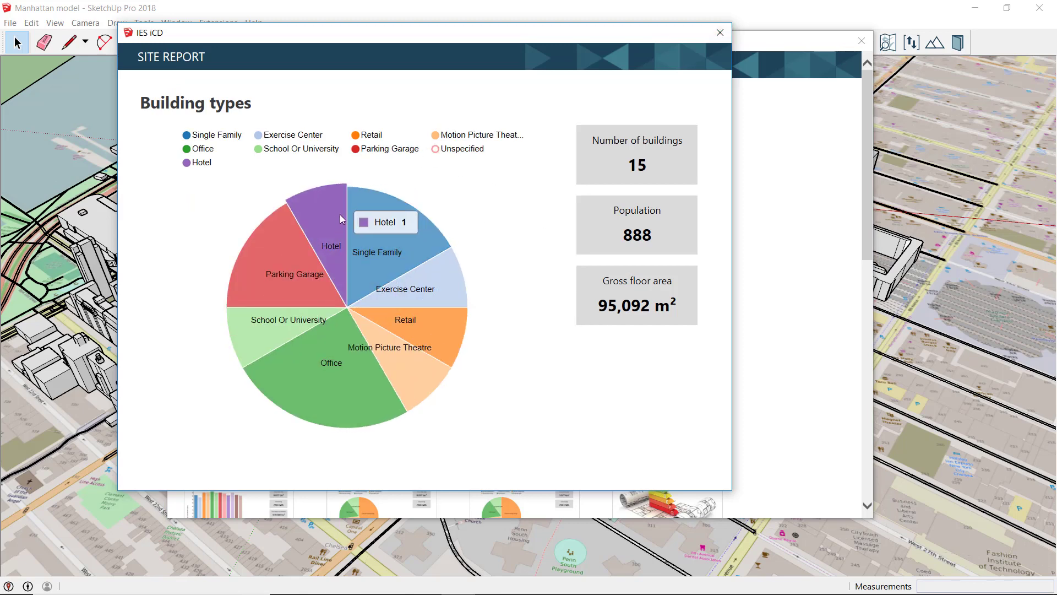